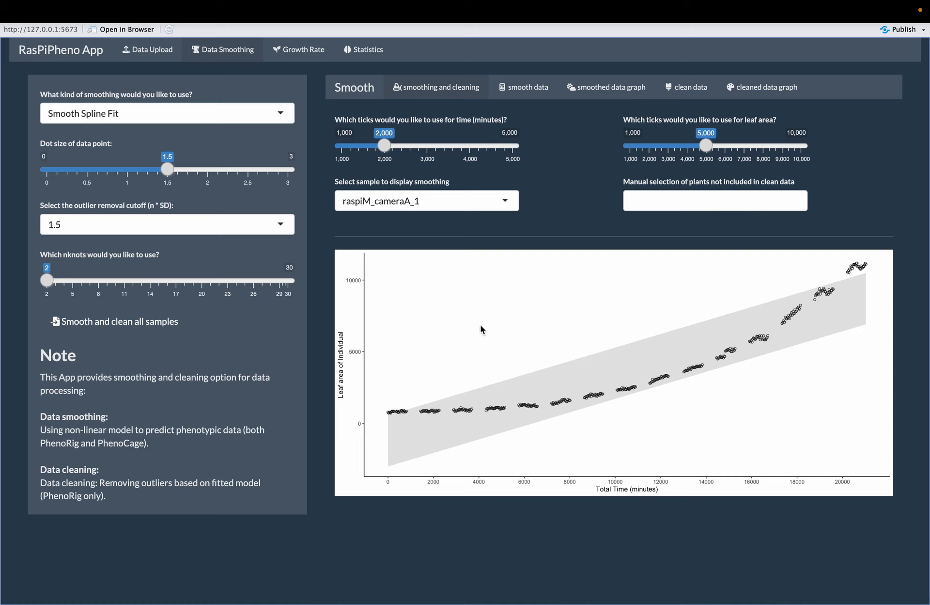
Keep Smooth Spline Fit as the smoothing method and set nknots to 12, trying 3, 6, 24 and 17 along the way
click(234, 113)
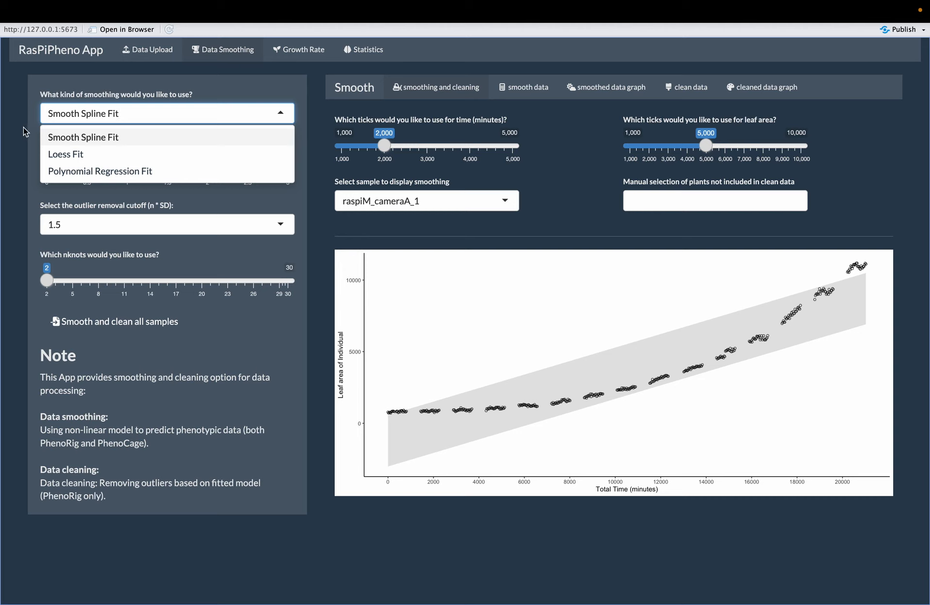
click(70, 144)
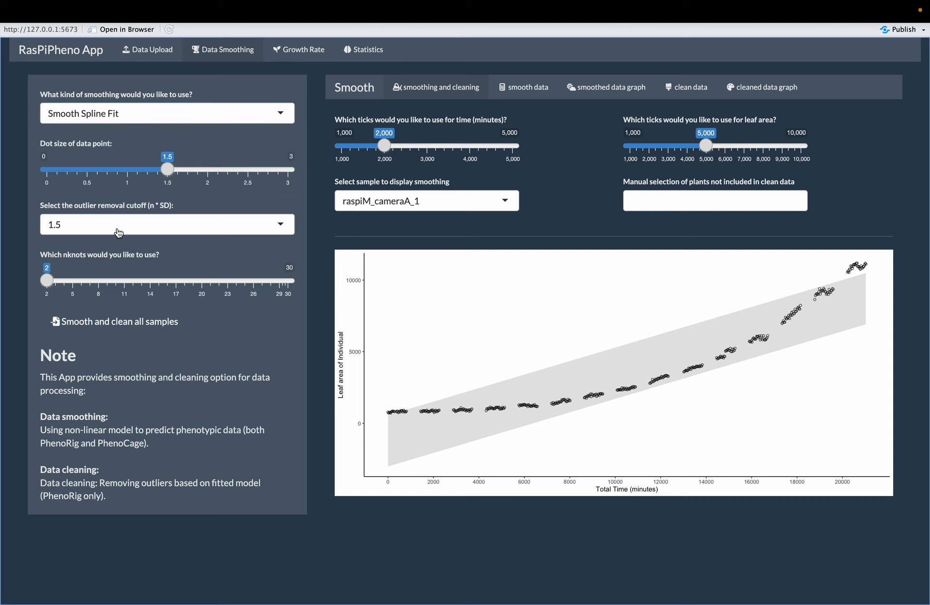
mouse_move(46, 280)
mouse_down()
mouse_move(106, 280)
mouse_move(55, 281)
mouse_up()
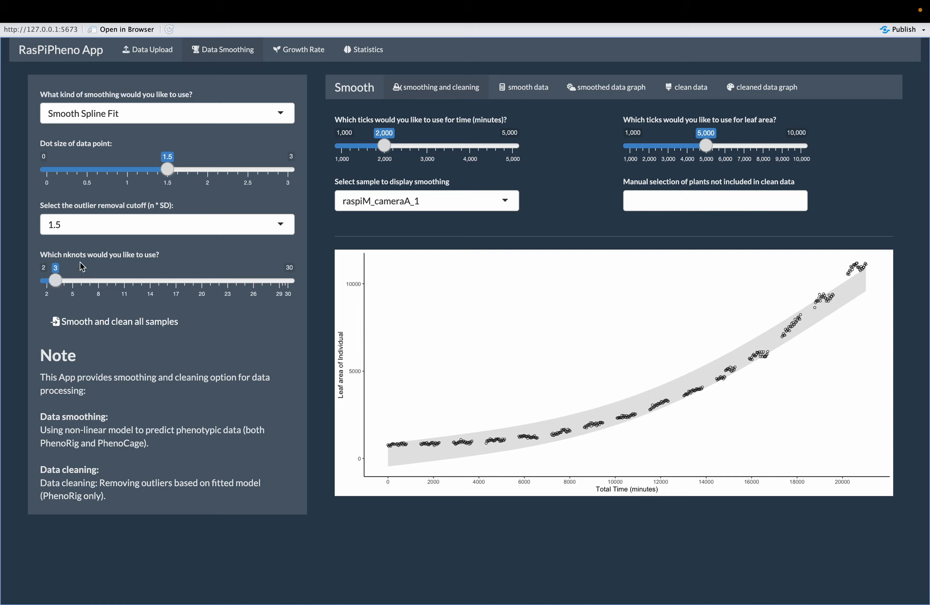
drag(56, 280, 80, 281)
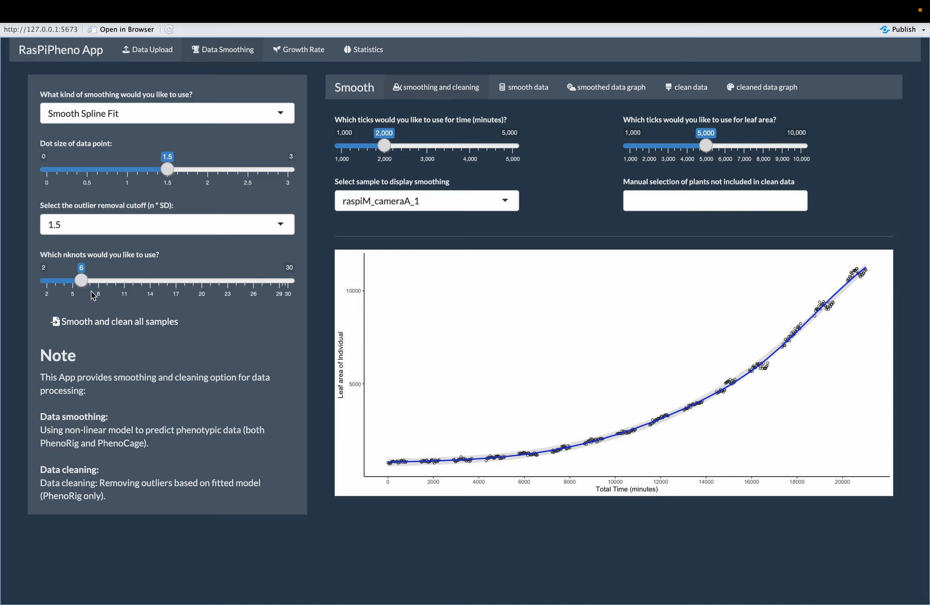
drag(80, 285, 236, 285)
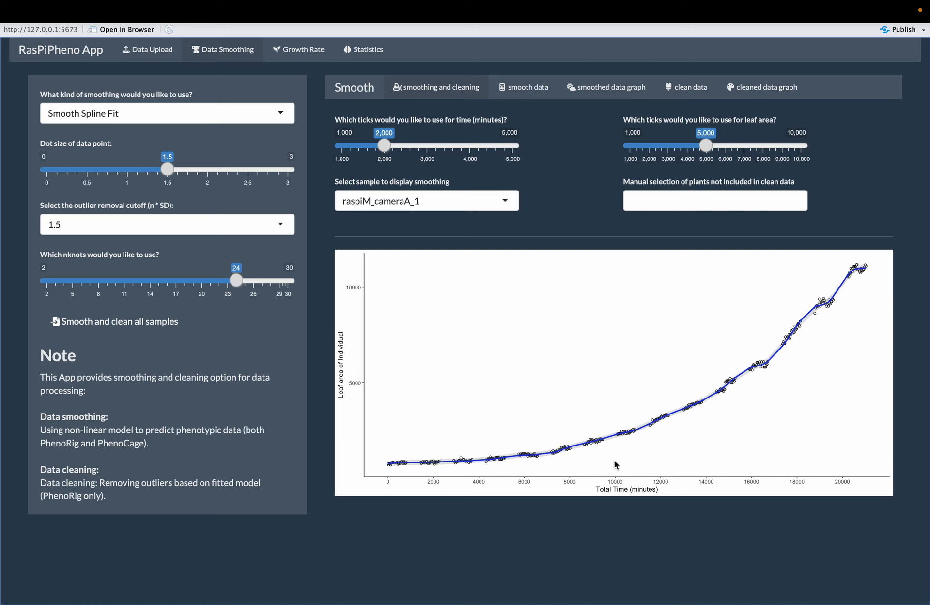
drag(236, 287, 176, 287)
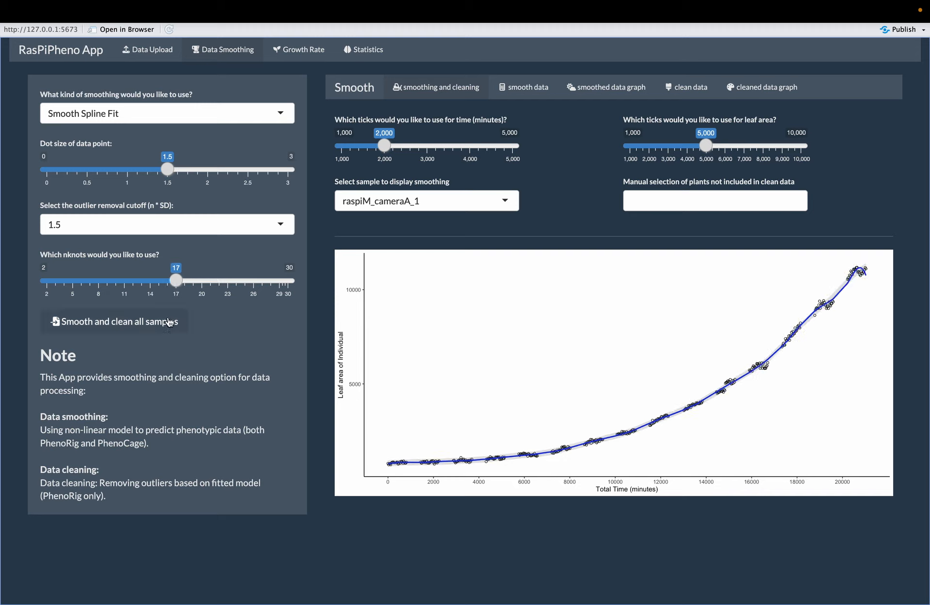
drag(176, 280, 132, 283)
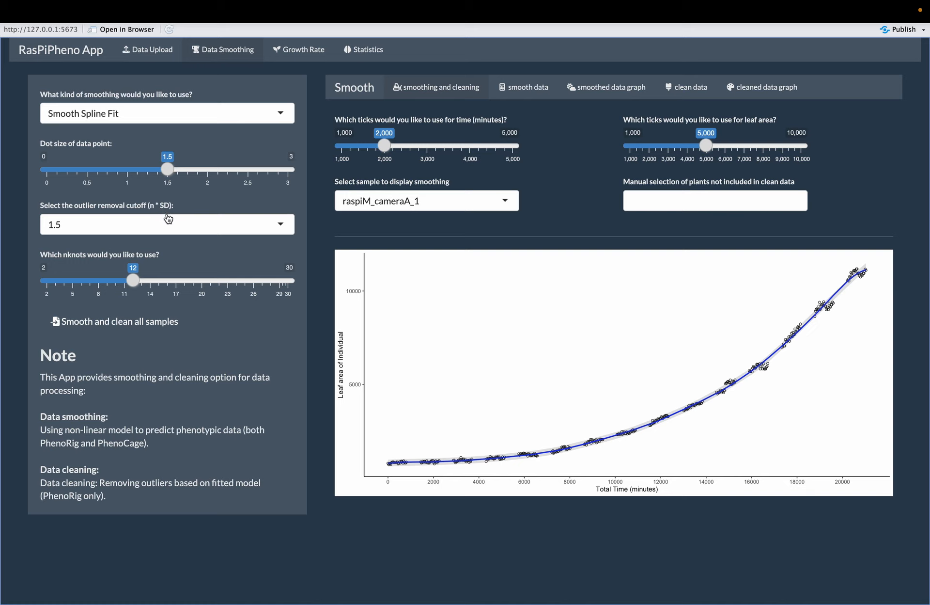
Set the outlier removal cutoff to 2 standard deviations
click(235, 228)
click(155, 280)
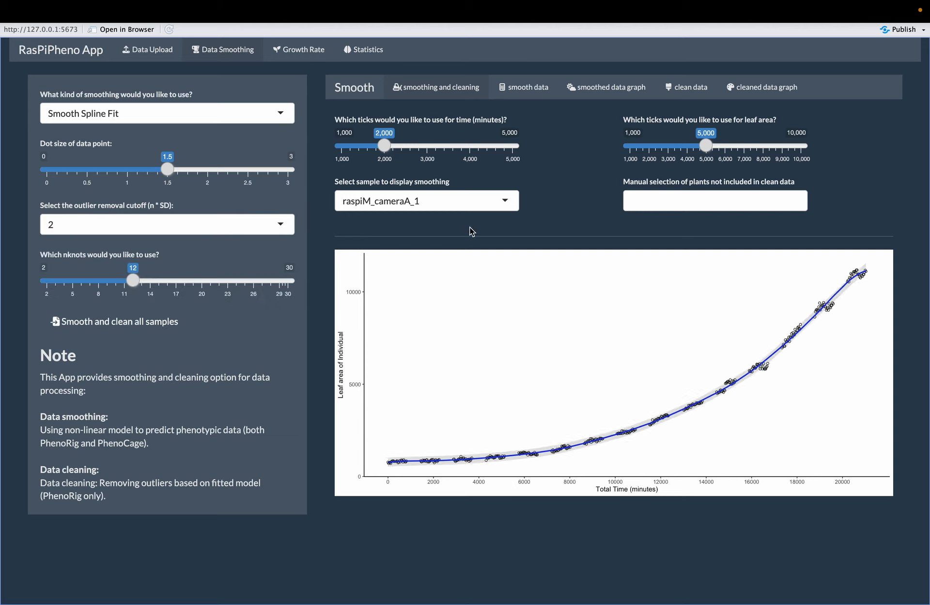
Display the smoothing curves of samples raspiM_cameraA_12 and raspiM_cameraA_3 to check their fit
click(473, 199)
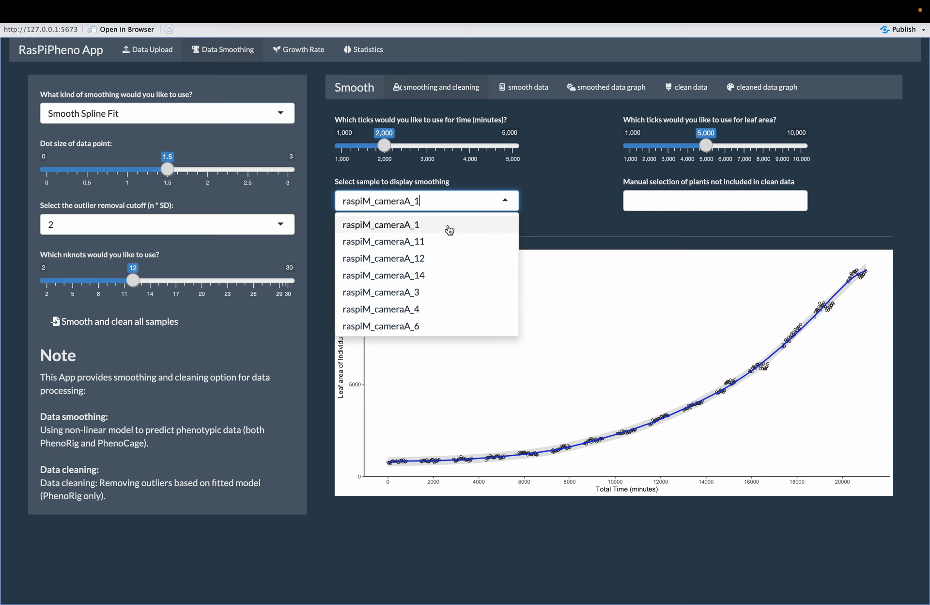
click(425, 261)
click(428, 202)
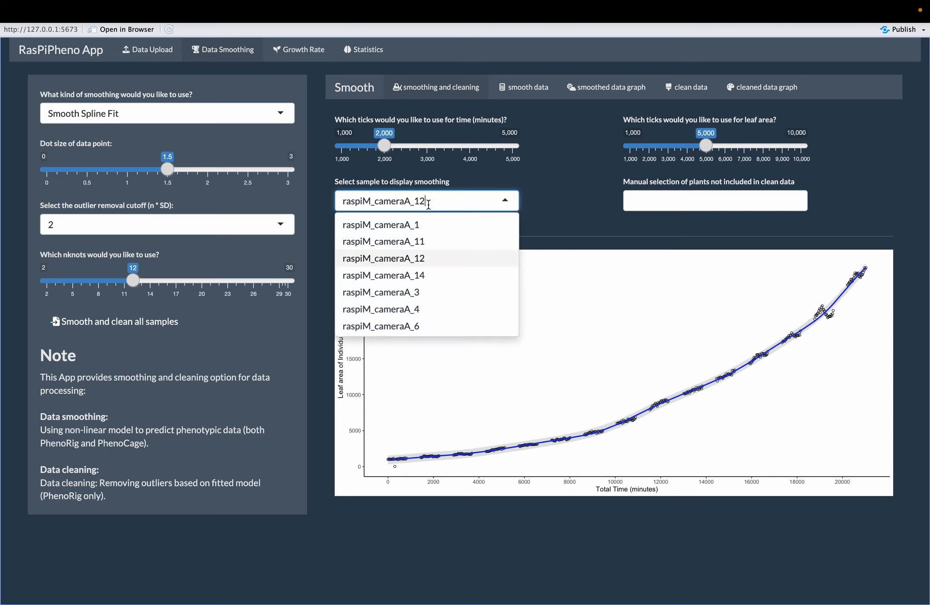
click(415, 293)
click(453, 204)
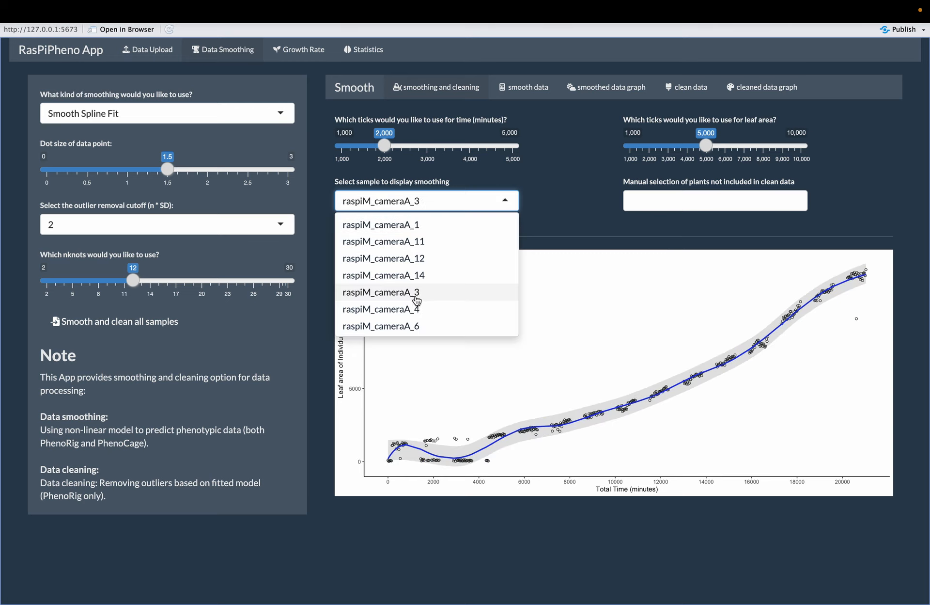
click(566, 199)
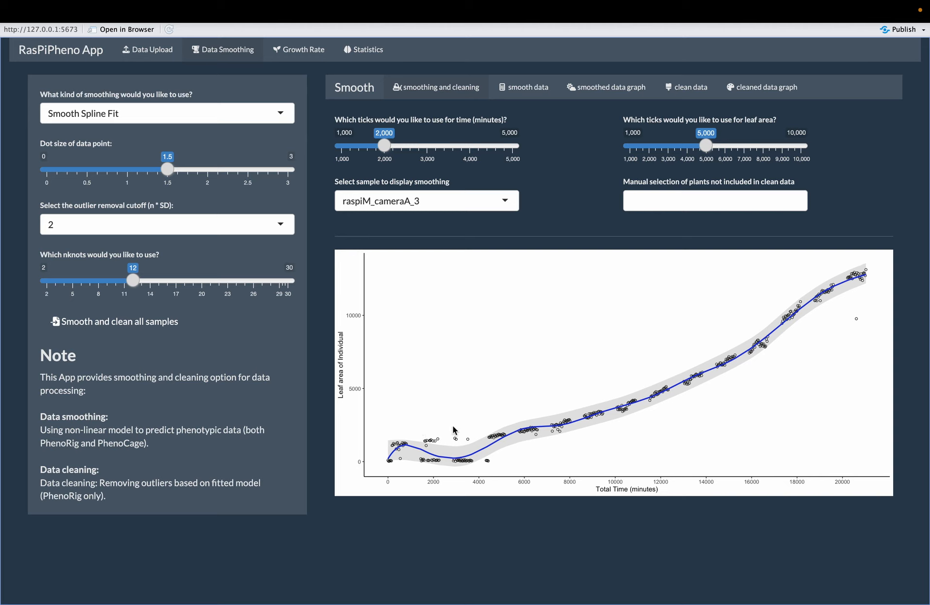
Exclude plant raspiM_cameraA_3 from the clean data
click(691, 204)
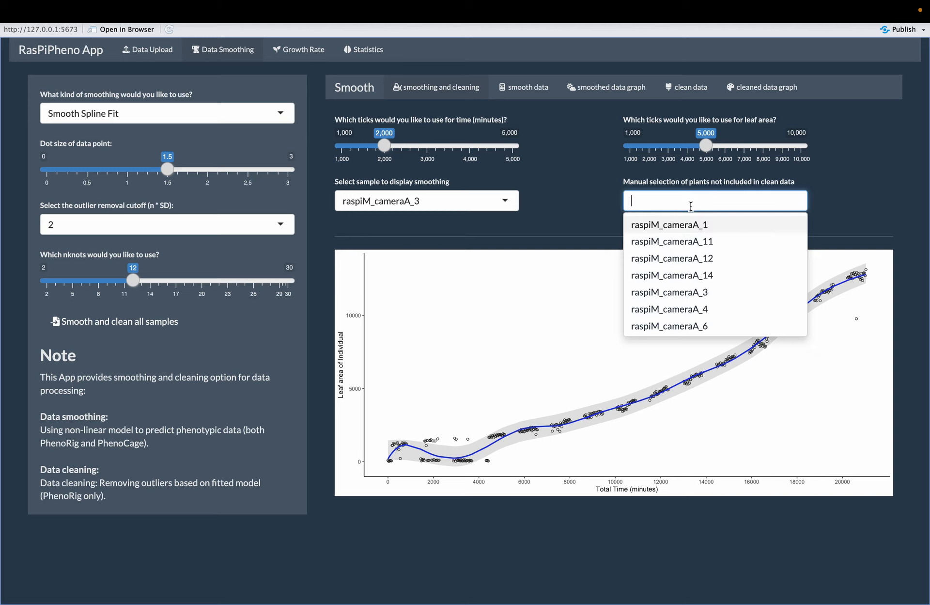
click(703, 293)
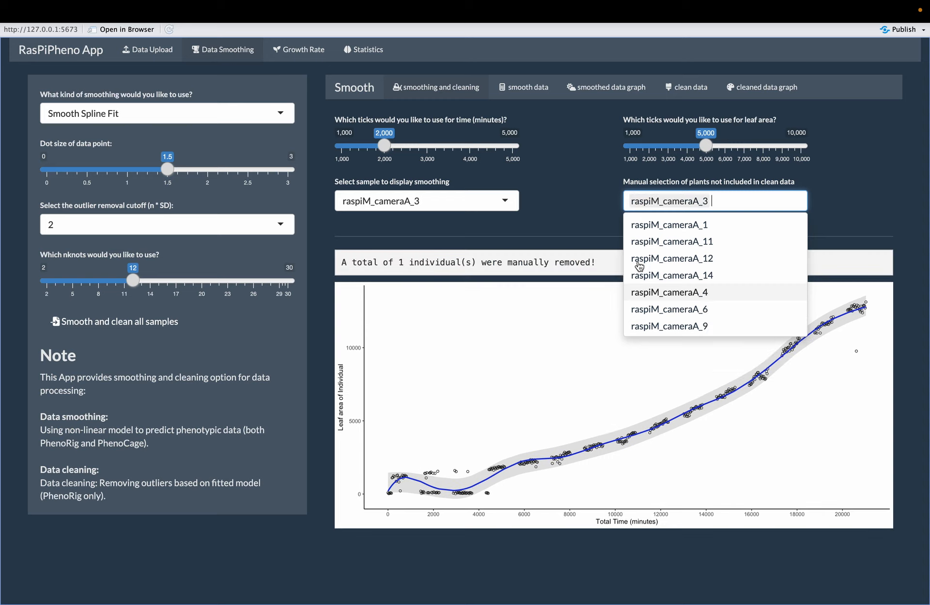
click(863, 226)
click(742, 201)
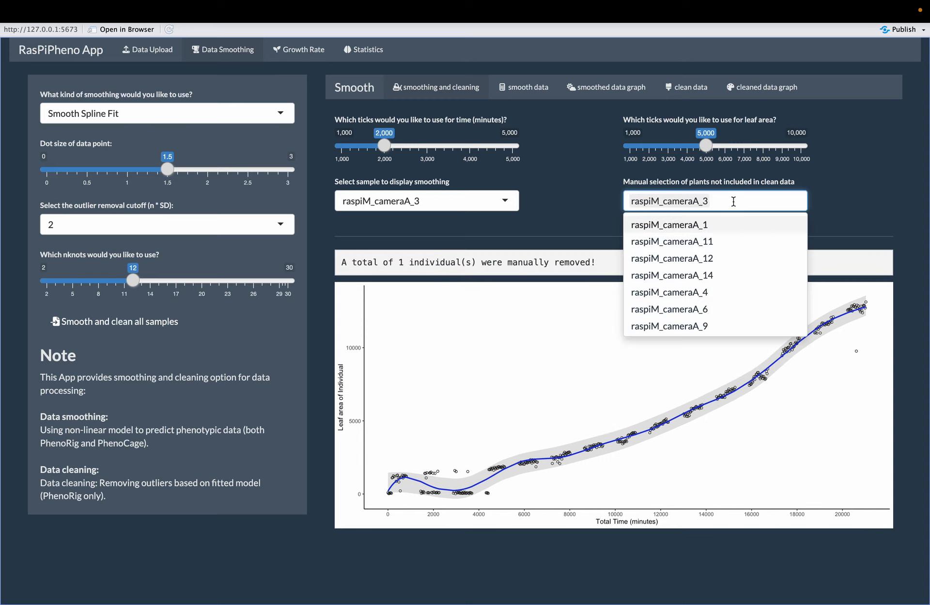
click(864, 224)
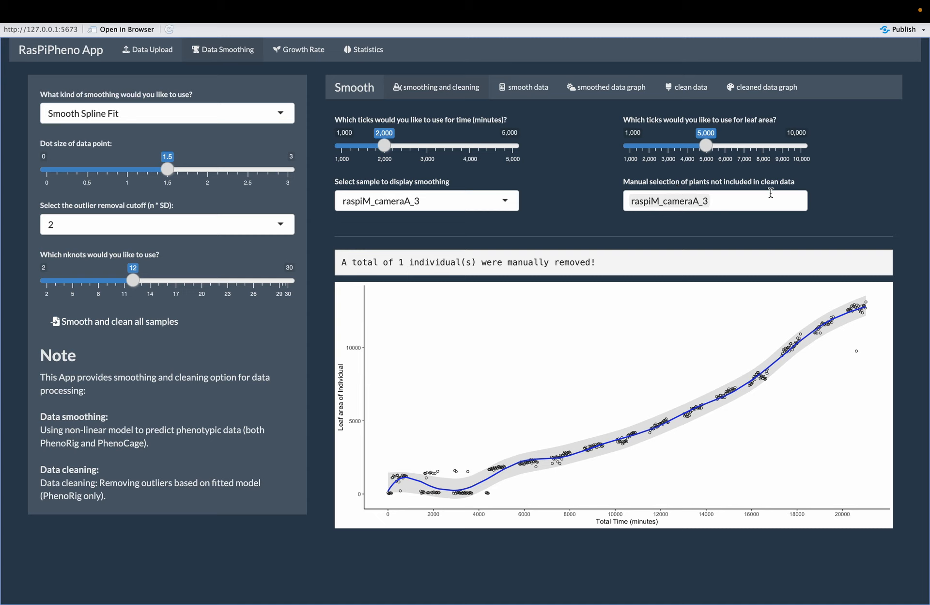
Inspect the smoothing curves of samples raspiM_cameraA_4, raspiM_cameraA_6 and raspiM_cameraB_1 one after another
click(475, 205)
click(560, 210)
click(479, 206)
click(424, 310)
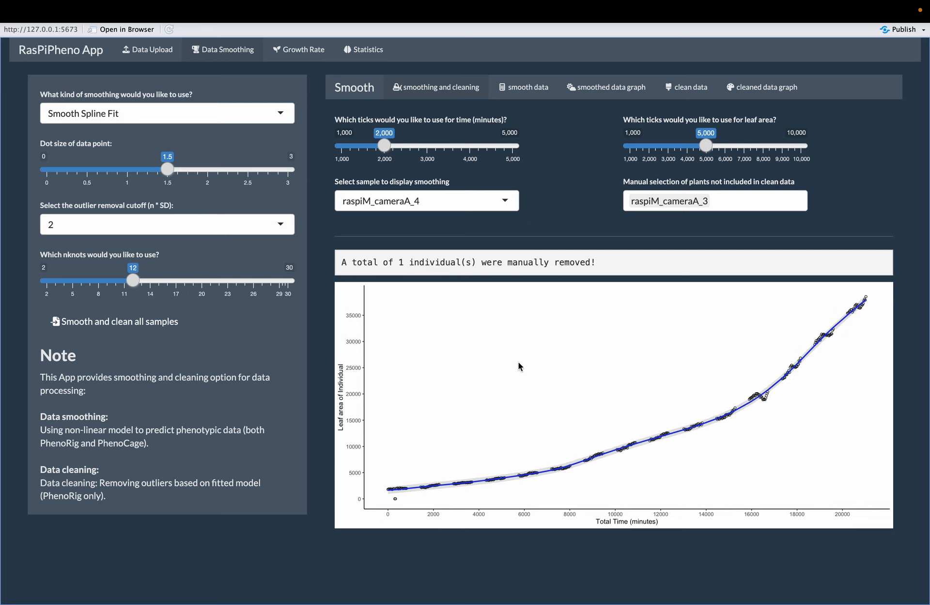
click(474, 201)
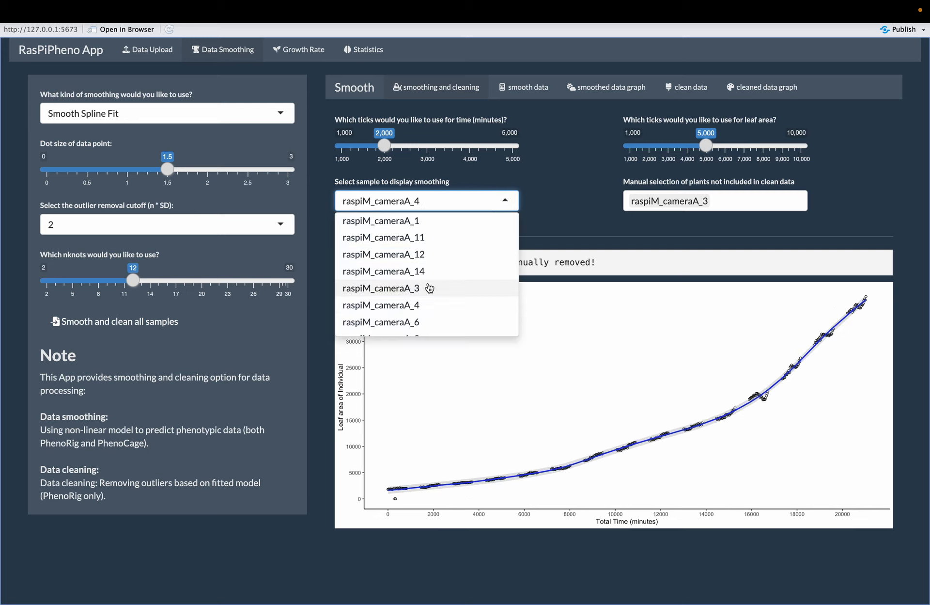
scroll(409, 286, down, 1)
click(409, 286)
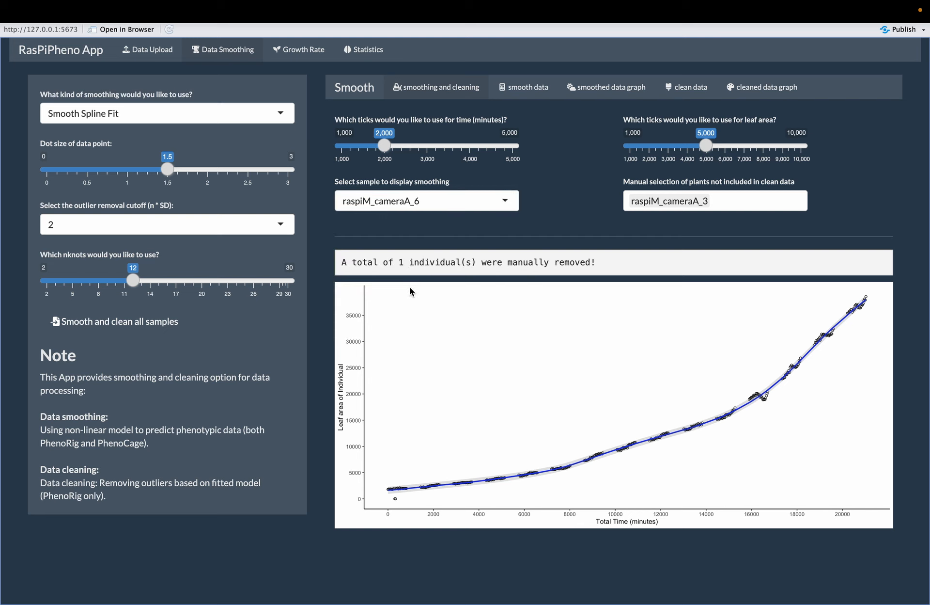
click(475, 206)
scroll(482, 270, down, 1)
click(436, 291)
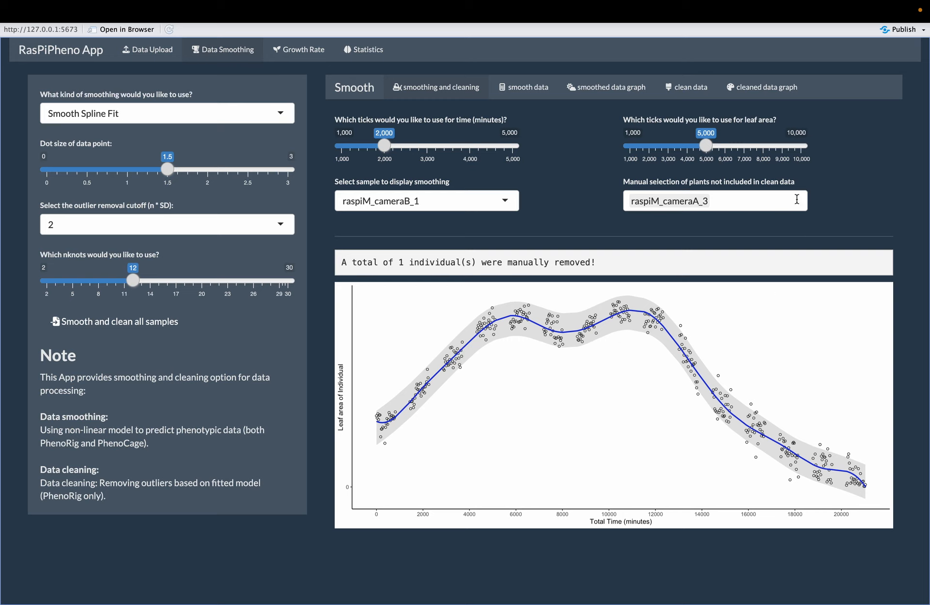
Add plant raspiM_cameraB_1 to the plants not included in the clean data
click(775, 201)
scroll(728, 282, down, 2)
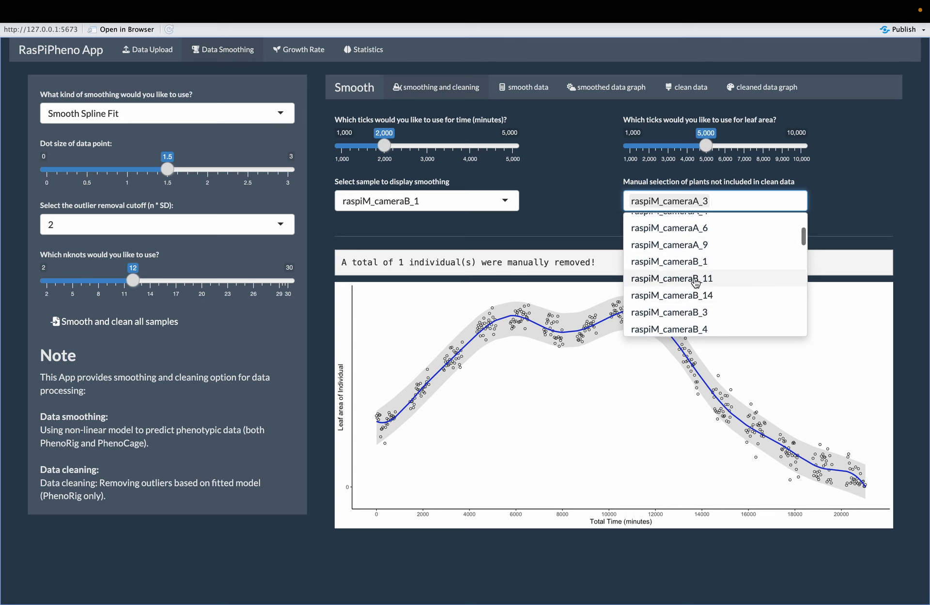
click(712, 268)
click(562, 202)
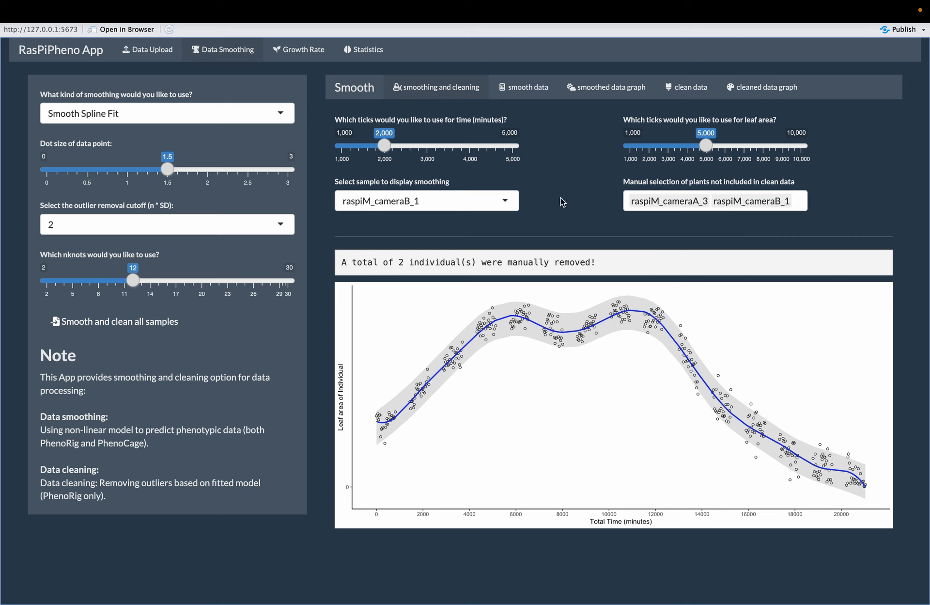
Inspect the smoothing curves of samples raspiM_cameraB_4, raspiT_cameraA_1 and raspiT_cameraA_14 one after another
click(506, 202)
scroll(447, 290, down, 2)
click(421, 312)
click(448, 199)
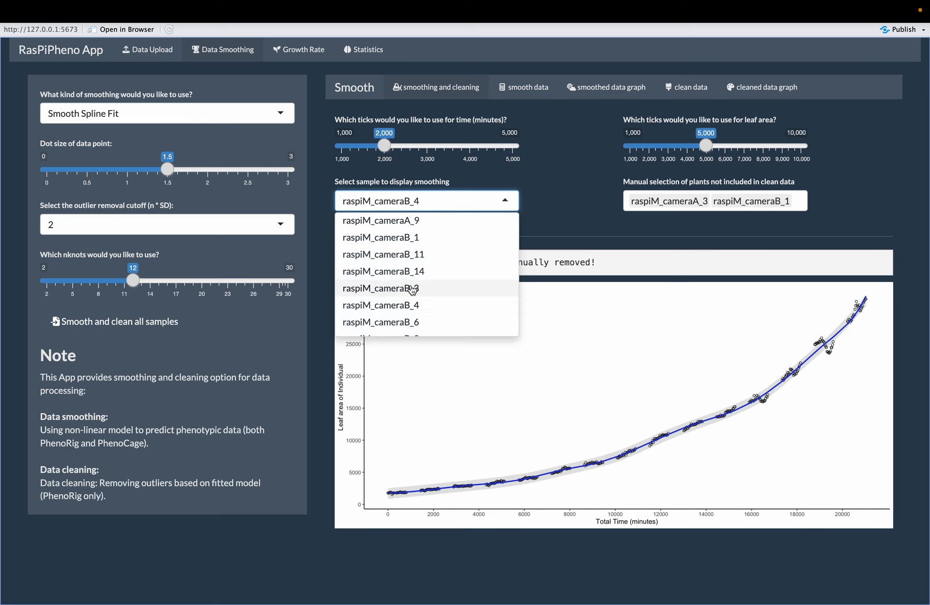
scroll(461, 291, down, 2)
click(447, 291)
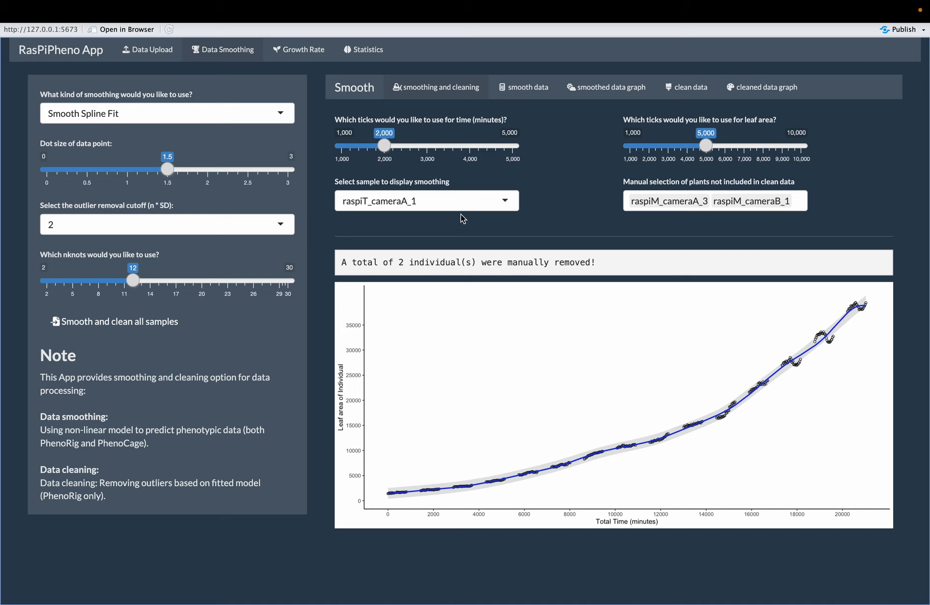
click(462, 202)
scroll(412, 300, down, 2)
click(412, 300)
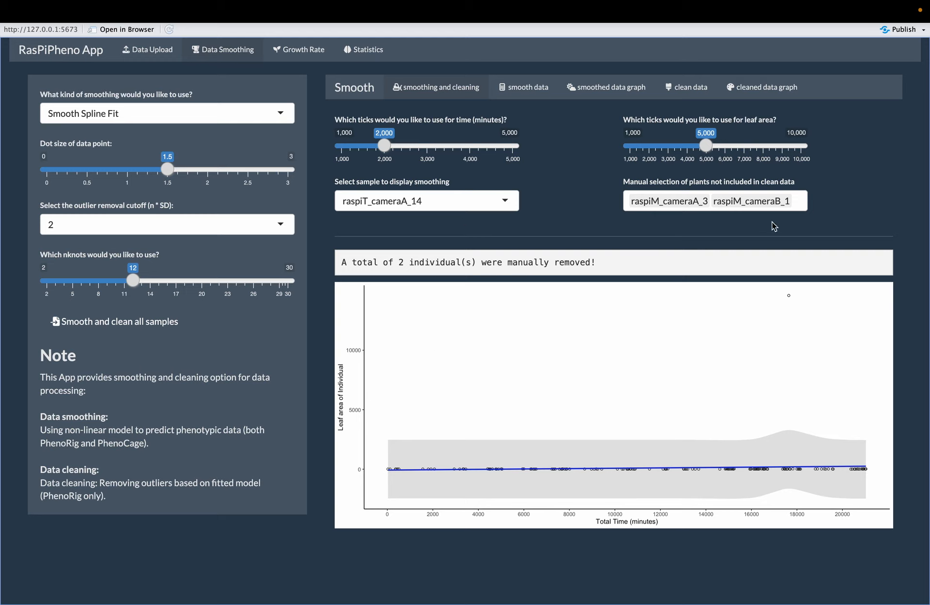
Add plant raspiT_cameraA_14 to the plants not included in the clean data
click(802, 202)
scroll(768, 281, down, 5)
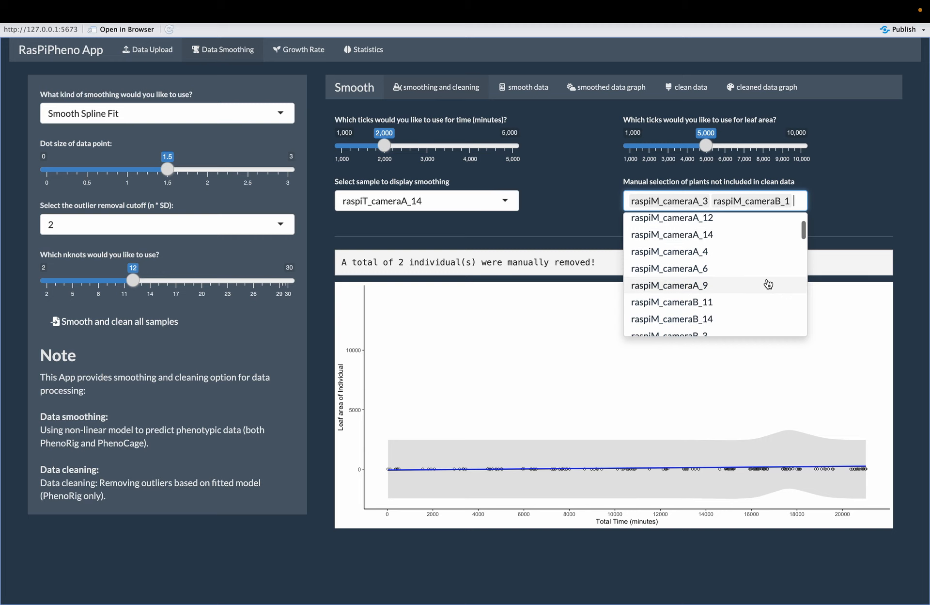
scroll(769, 282, down, 5)
scroll(768, 283, up, 1)
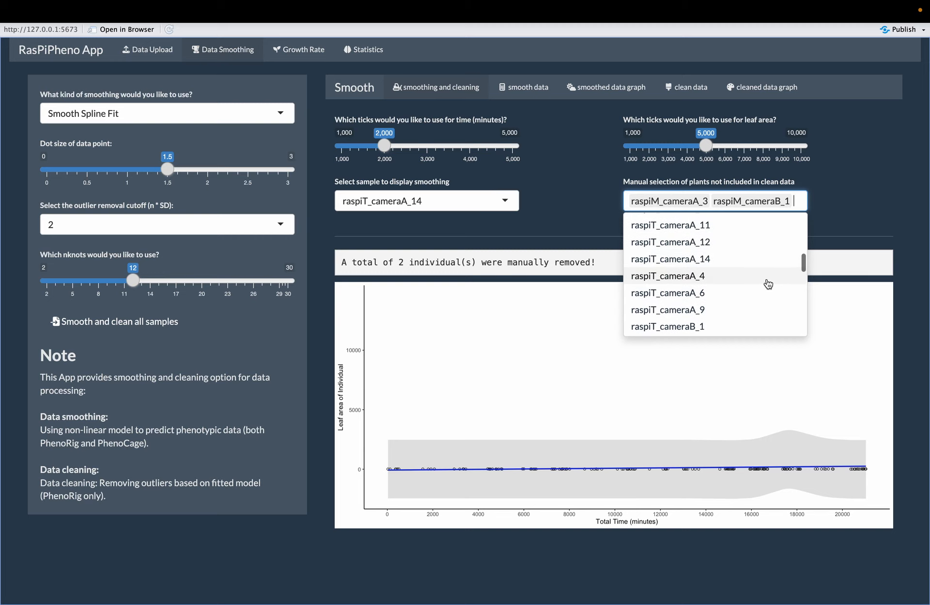
click(722, 266)
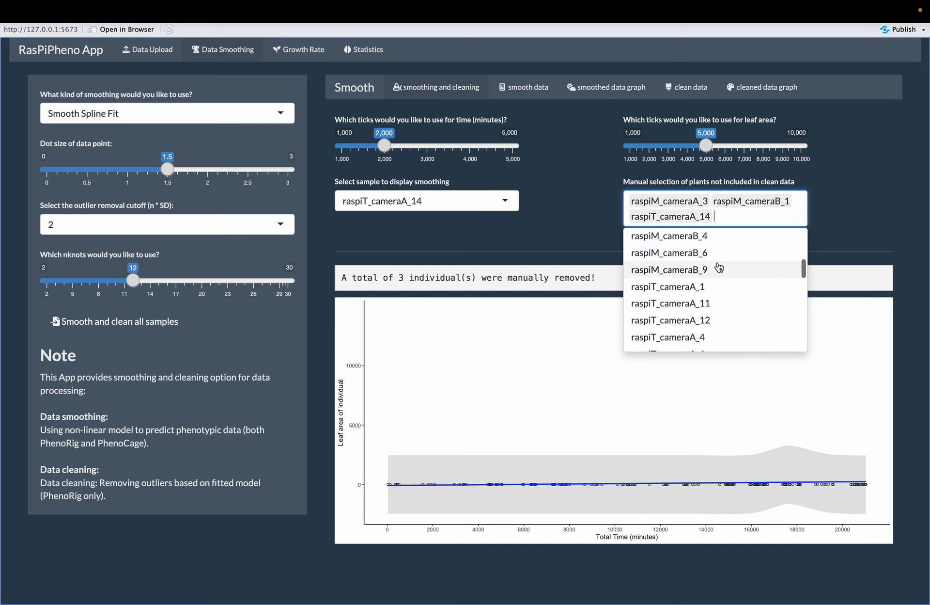
click(581, 221)
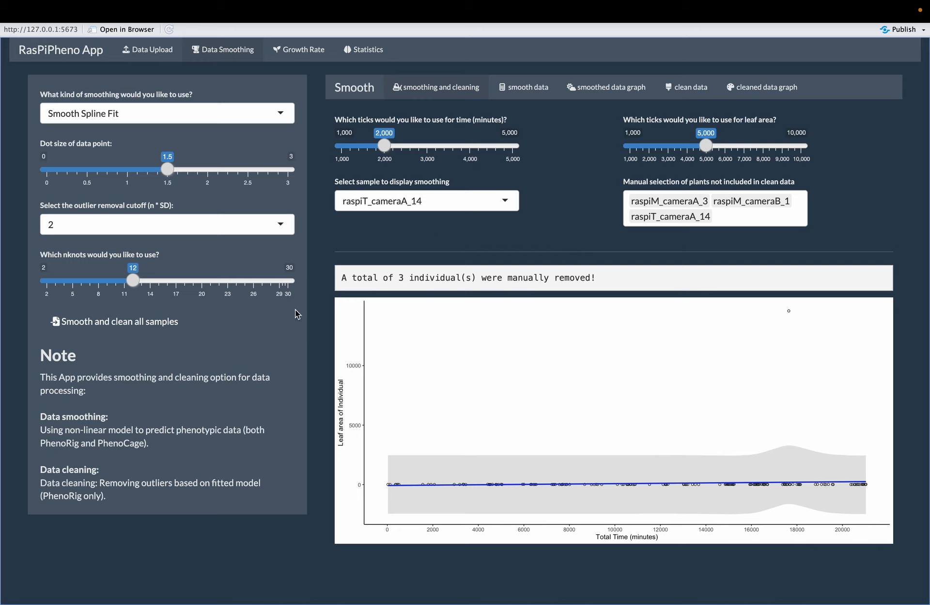
Run the smoothing and cleaning on all samples with the chosen settings
click(145, 333)
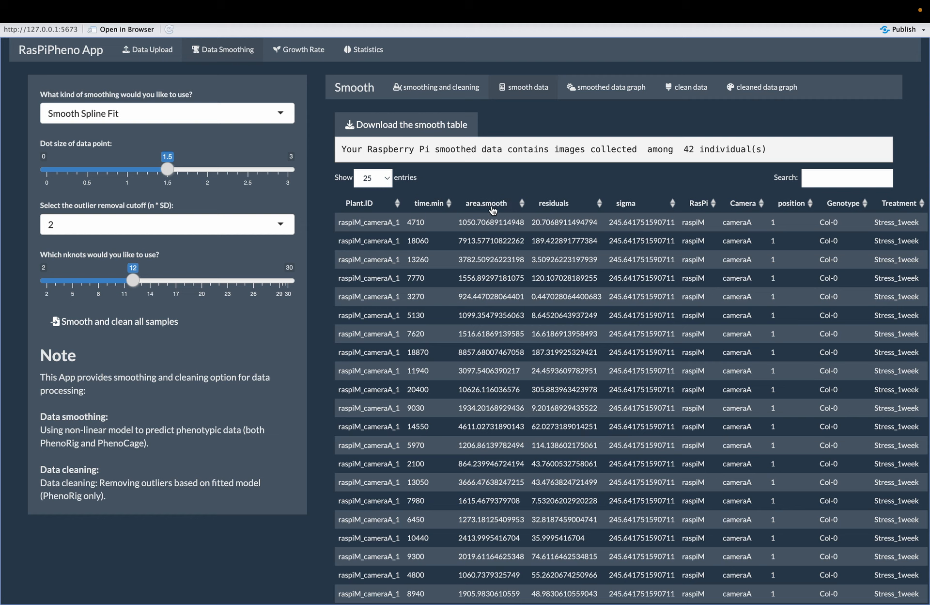
key(F2)
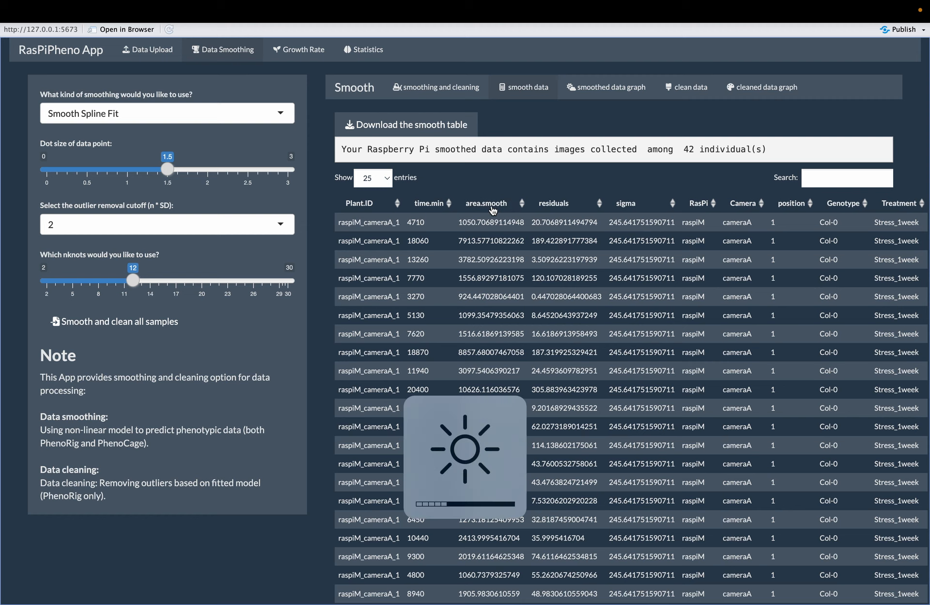
key(F2)
key(F2)
key(F2)
key(F2)
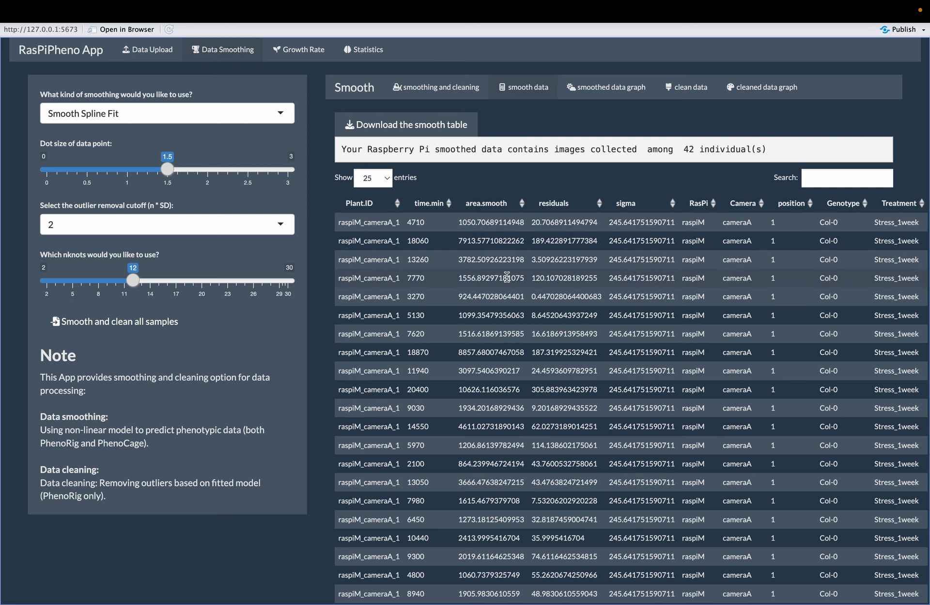
Look over the smoothed data table and open the save dialog for its download, cancelling without saving
scroll(508, 272, down, 2)
scroll(396, 236, up, 2)
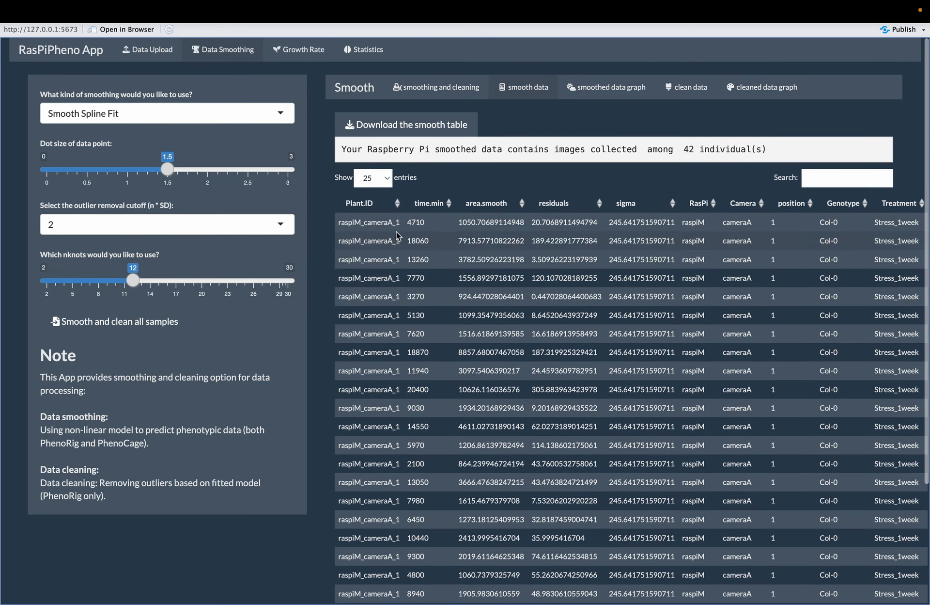
click(435, 127)
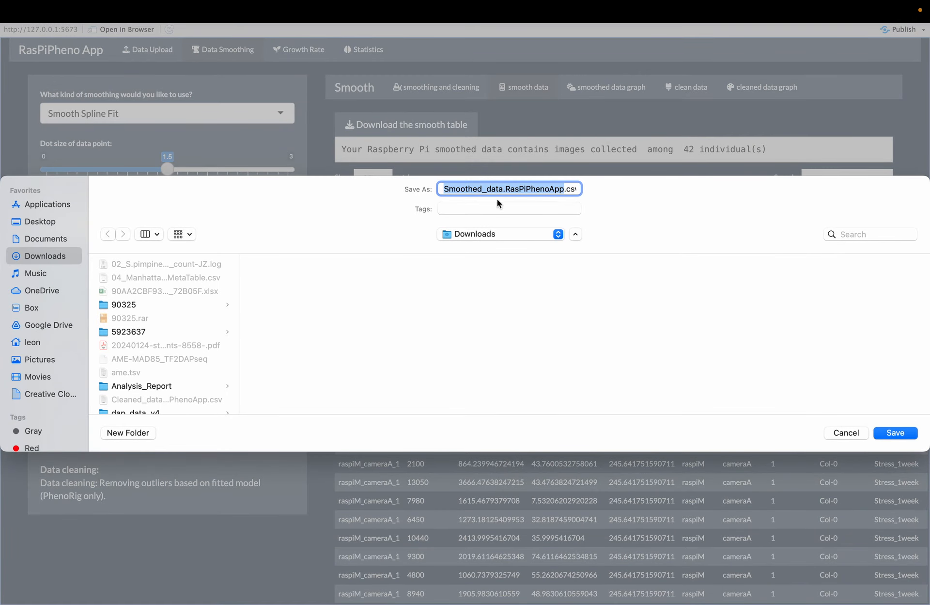
click(847, 433)
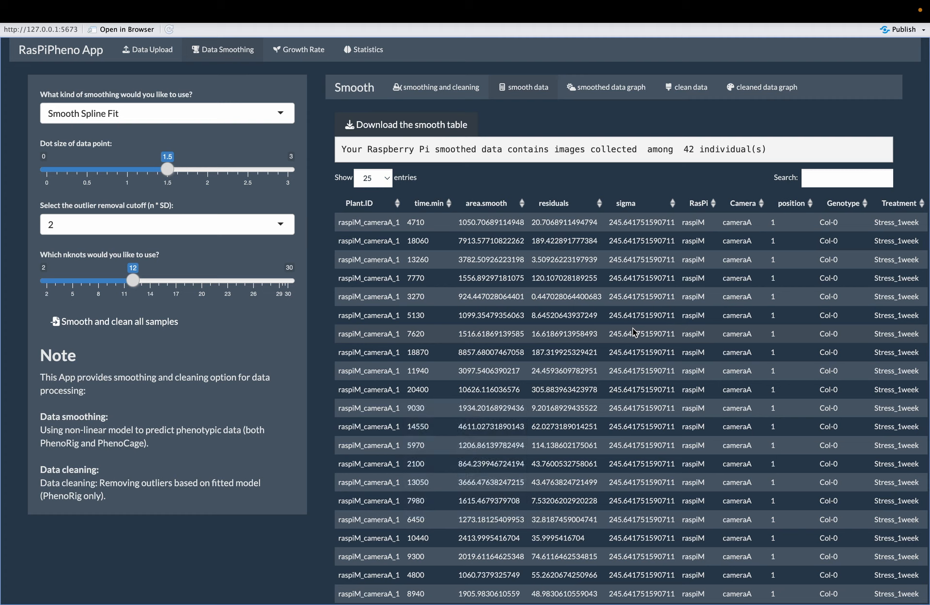
Generate the smoothed data graph by rerunning smoothing and cleaning on all samples, and color its individual lines per Treatment
key(F2)
click(617, 88)
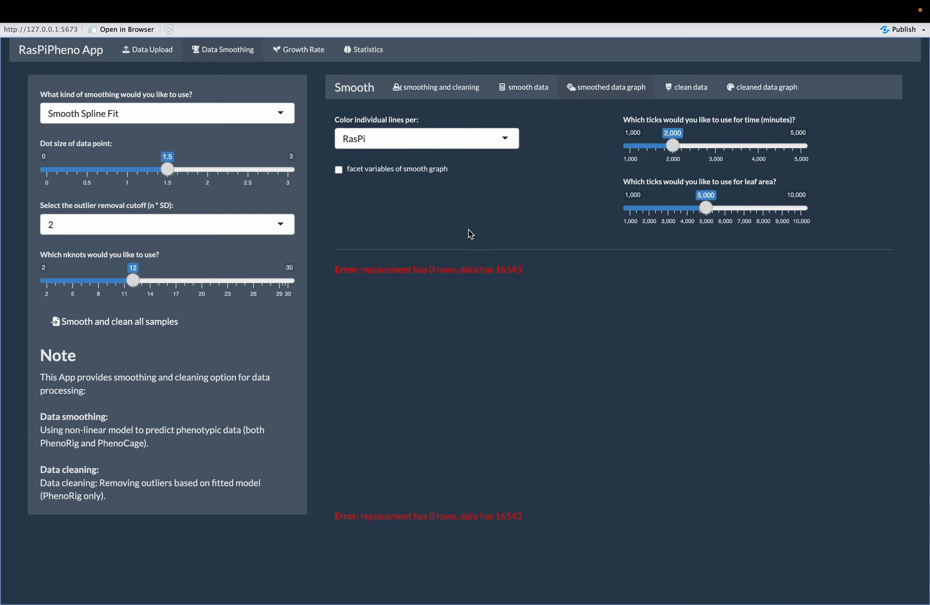
click(138, 321)
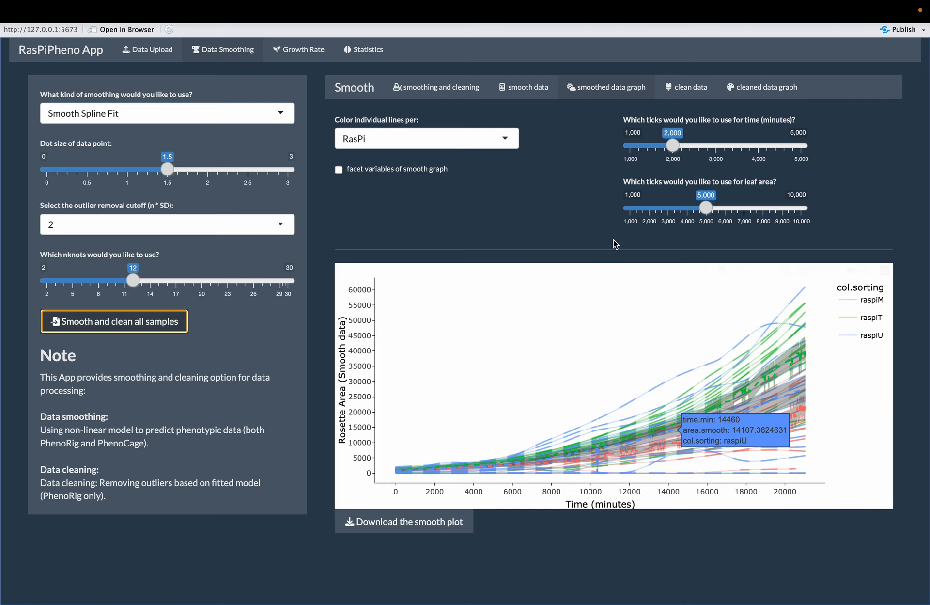
click(504, 139)
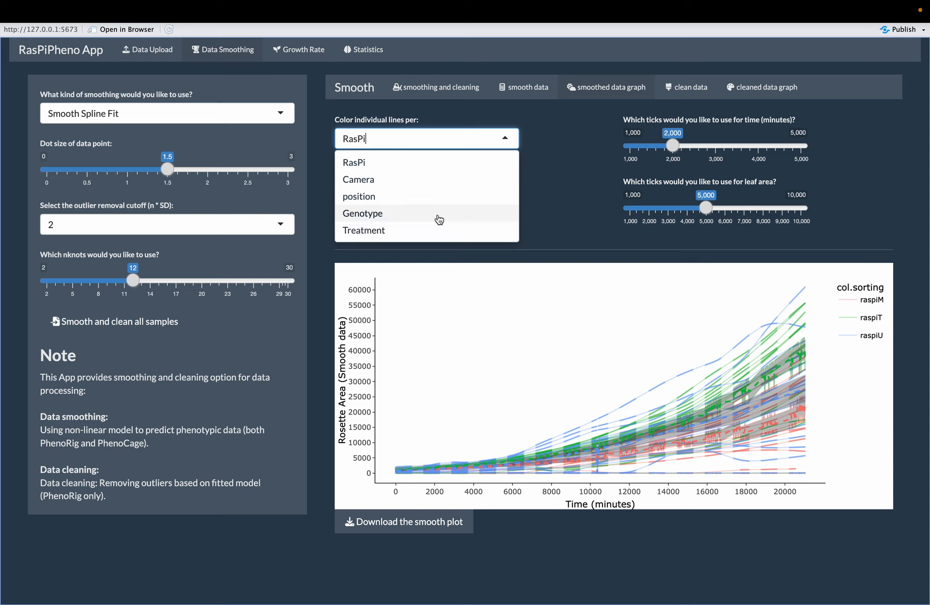
click(407, 231)
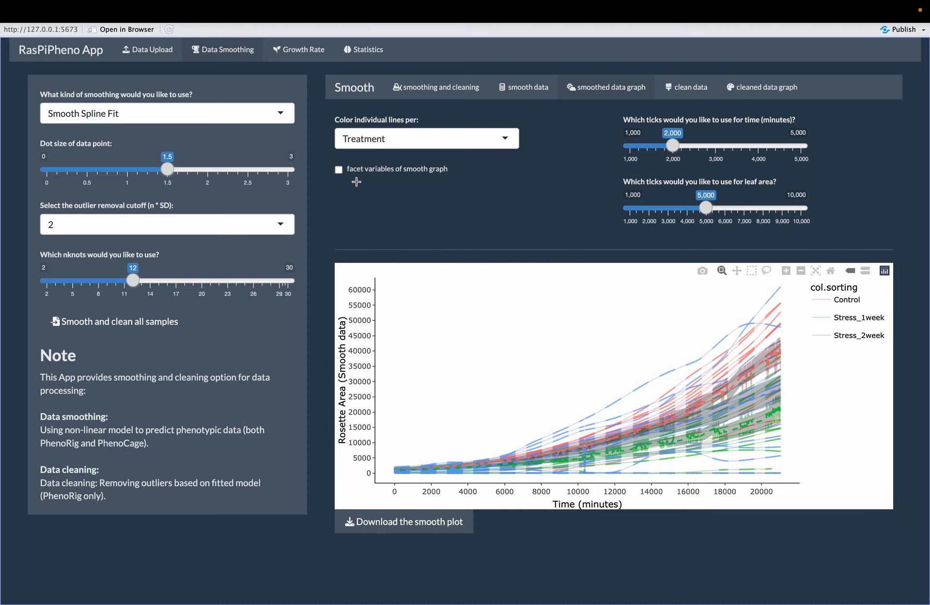
Facet the smoothed data graph with RasPi as the facet group
click(339, 169)
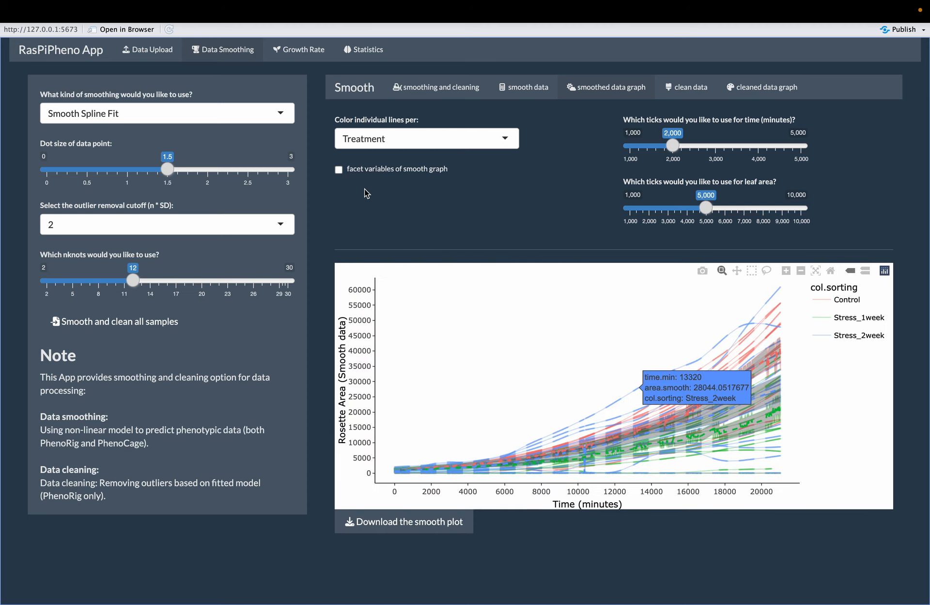
click(385, 211)
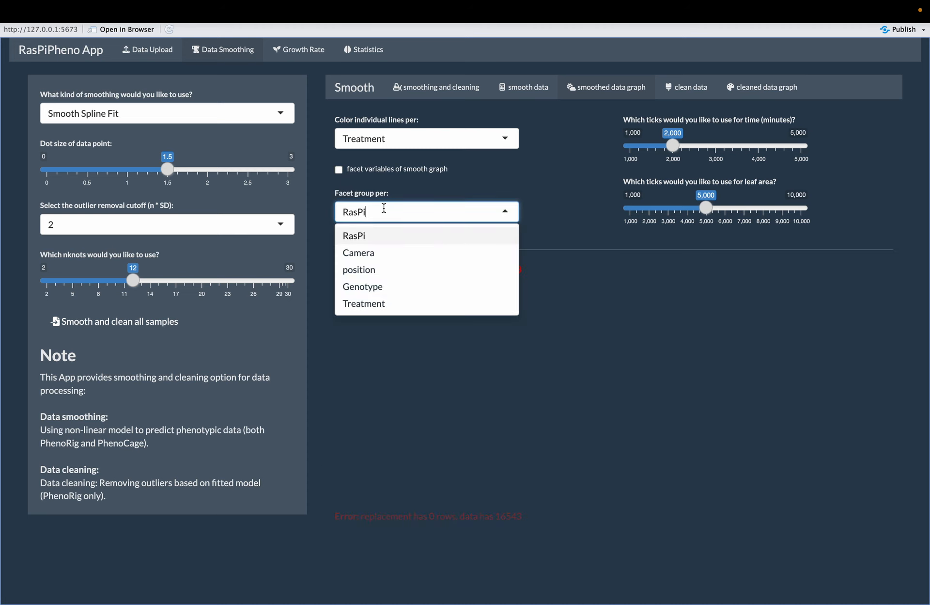
click(384, 251)
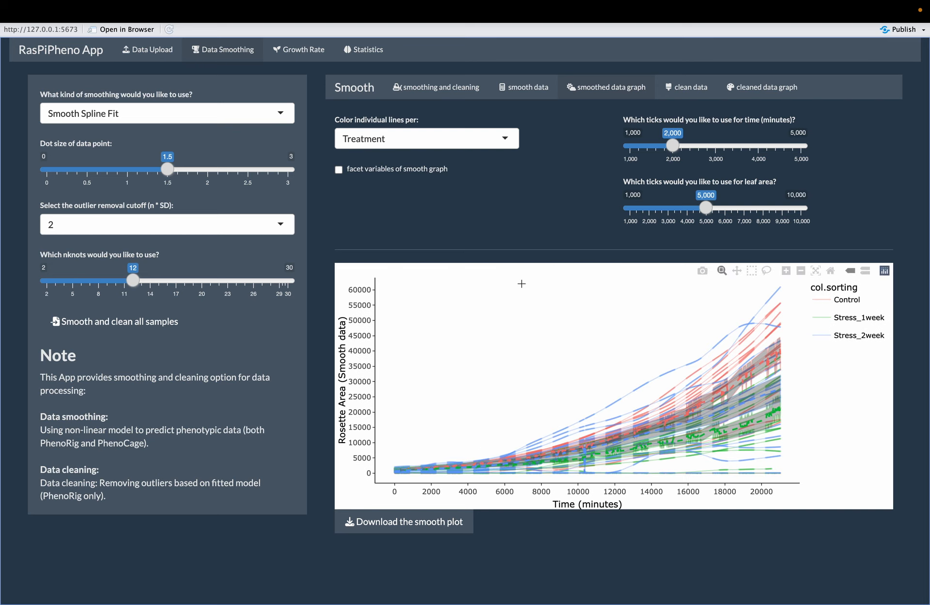
click(339, 170)
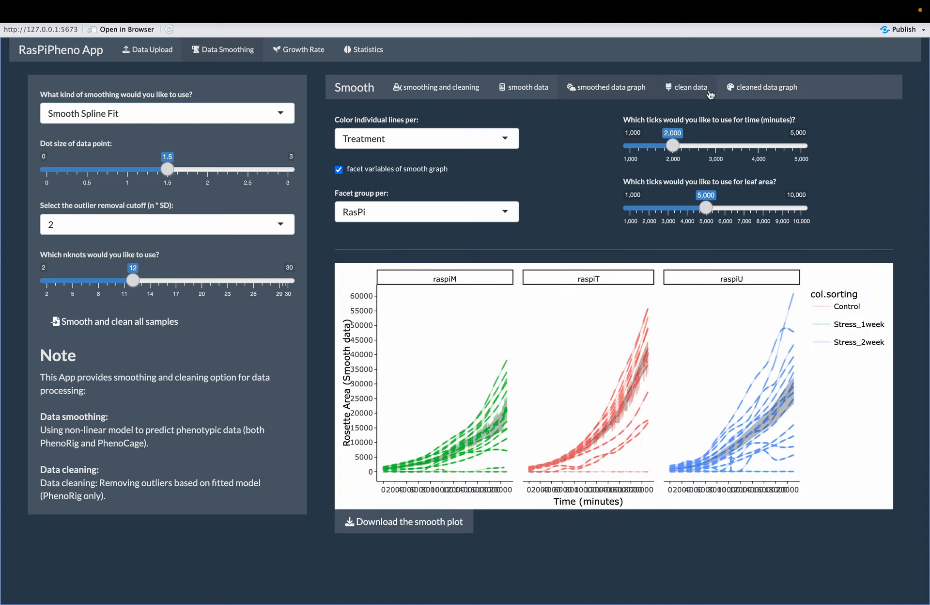
Show the clean data view and run the smoothing and cleaning on all samples to fill it
click(684, 89)
click(118, 323)
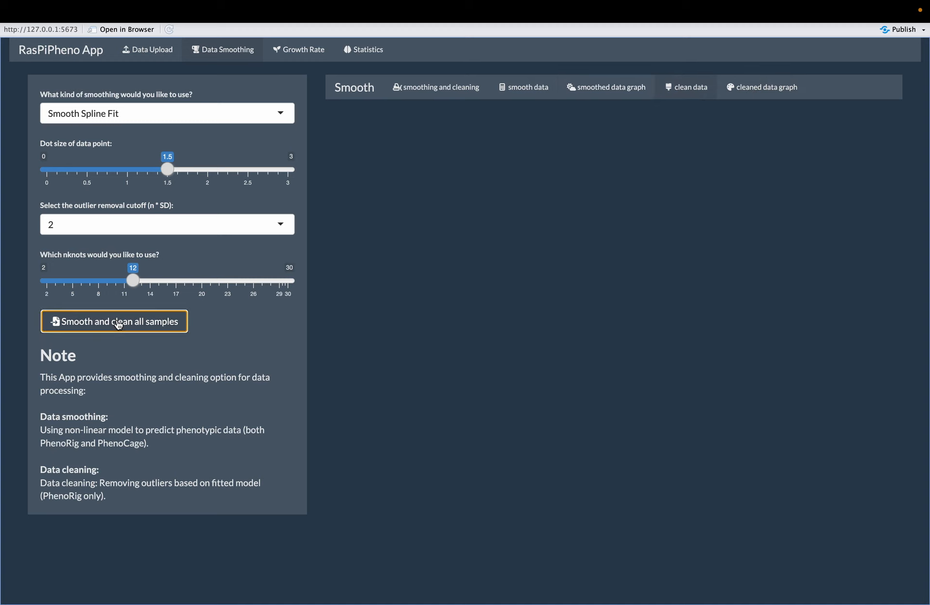